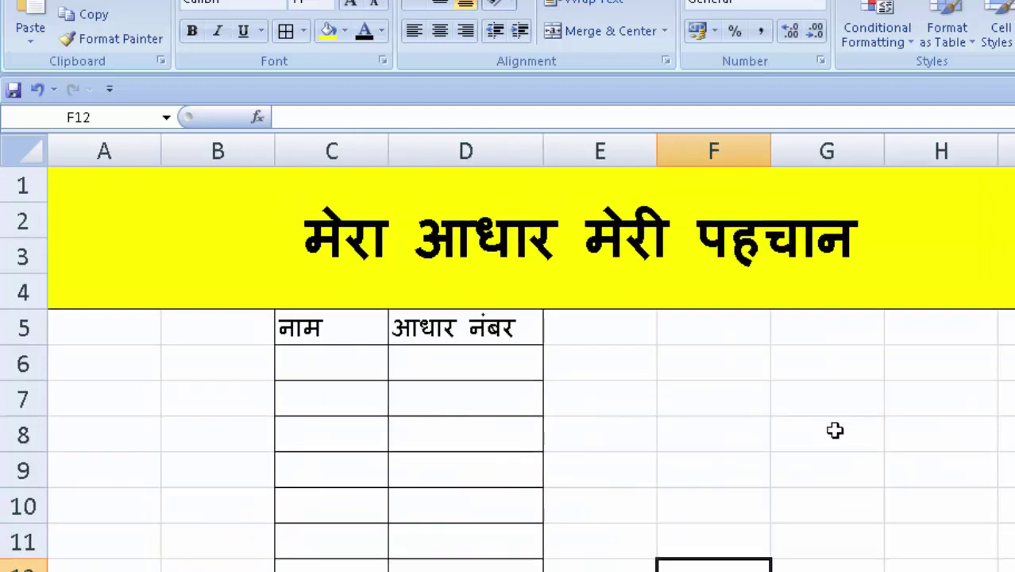
Enter the seven people's names in C6:C12, autofit column C, and select A5:D12
left_click(355, 364)
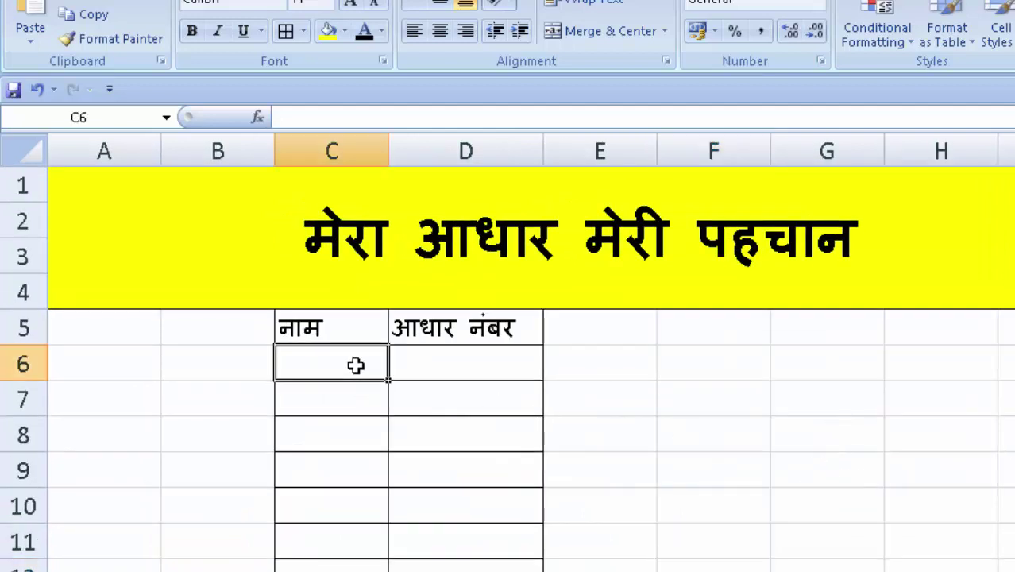
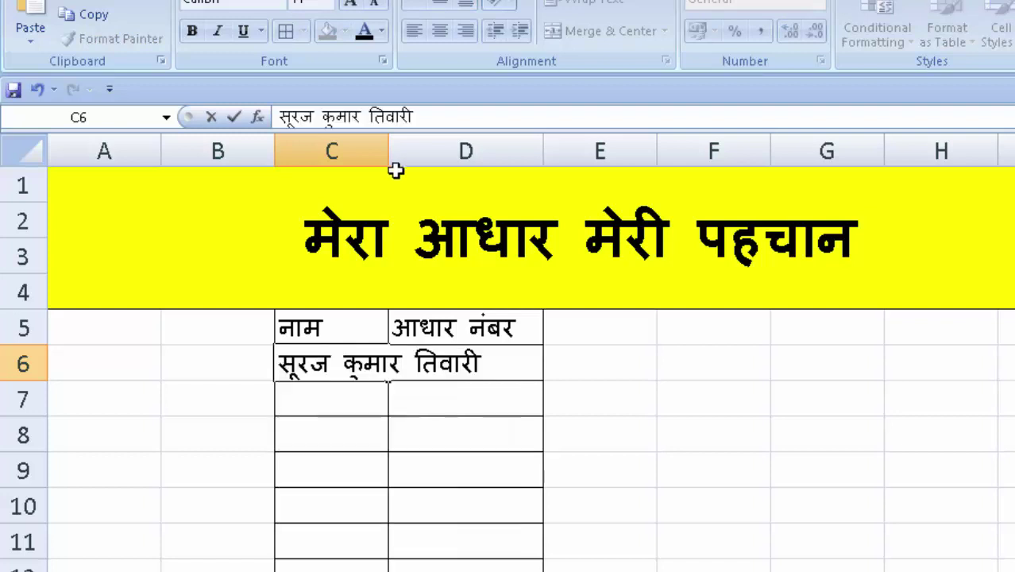
double_click(389, 149)
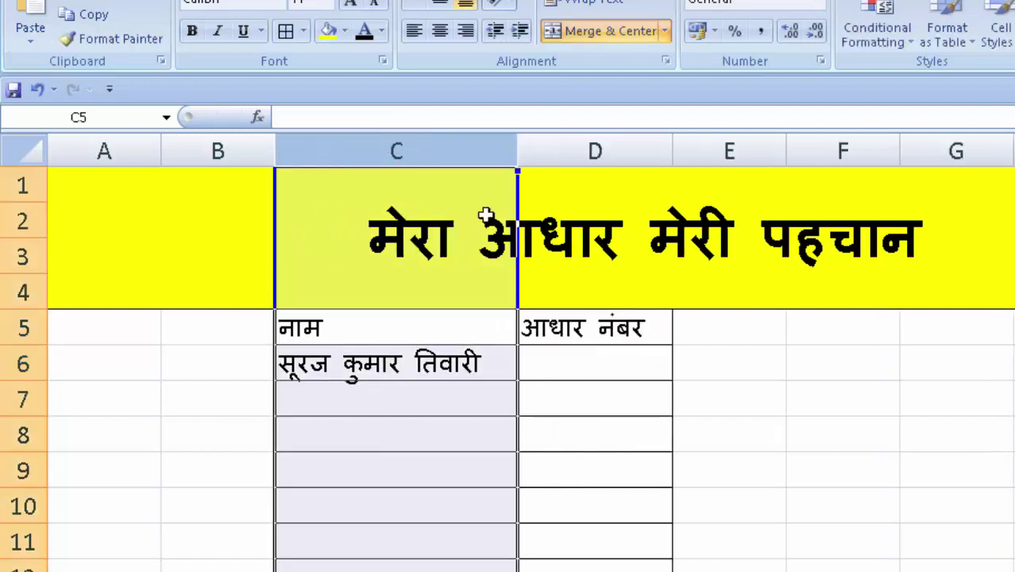
left_click(499, 374)
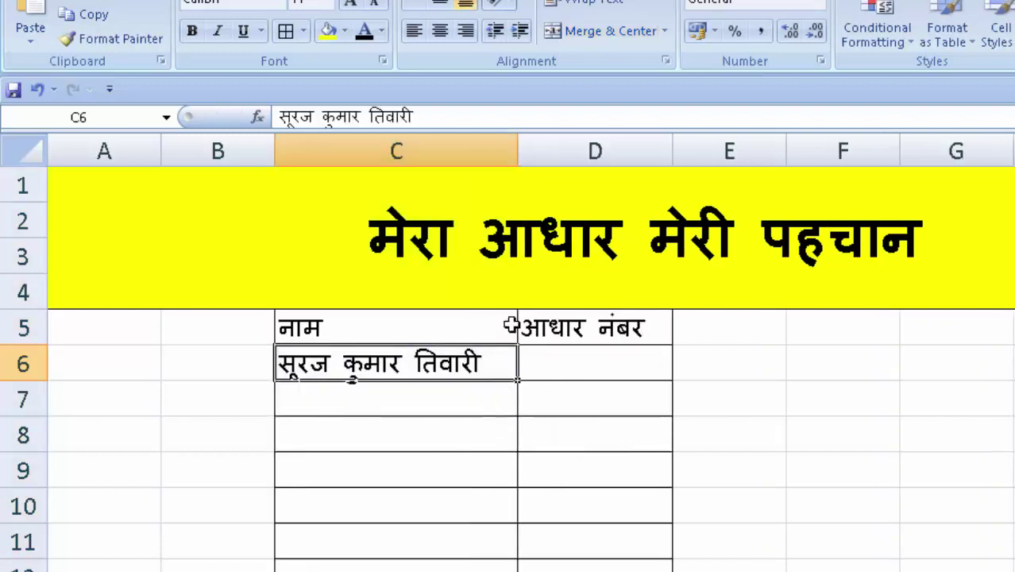
left_click(407, 404)
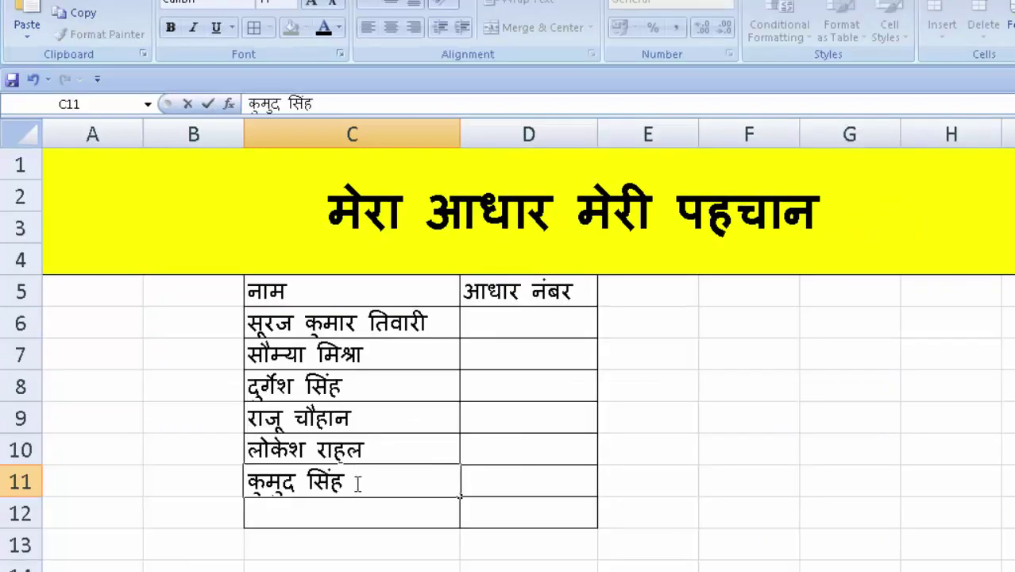
left_click(355, 516)
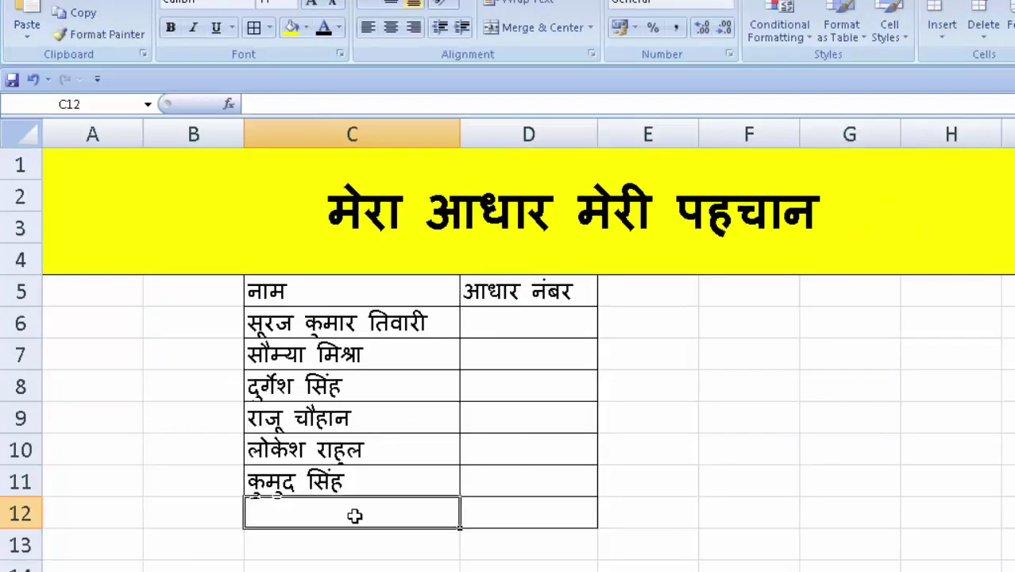
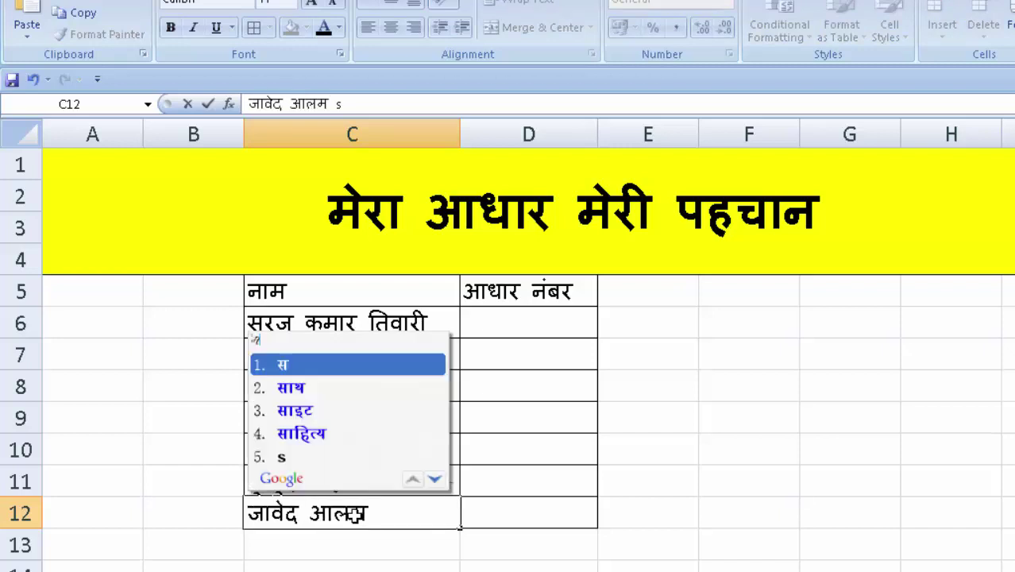
left_click_drag(92, 291, 524, 510)
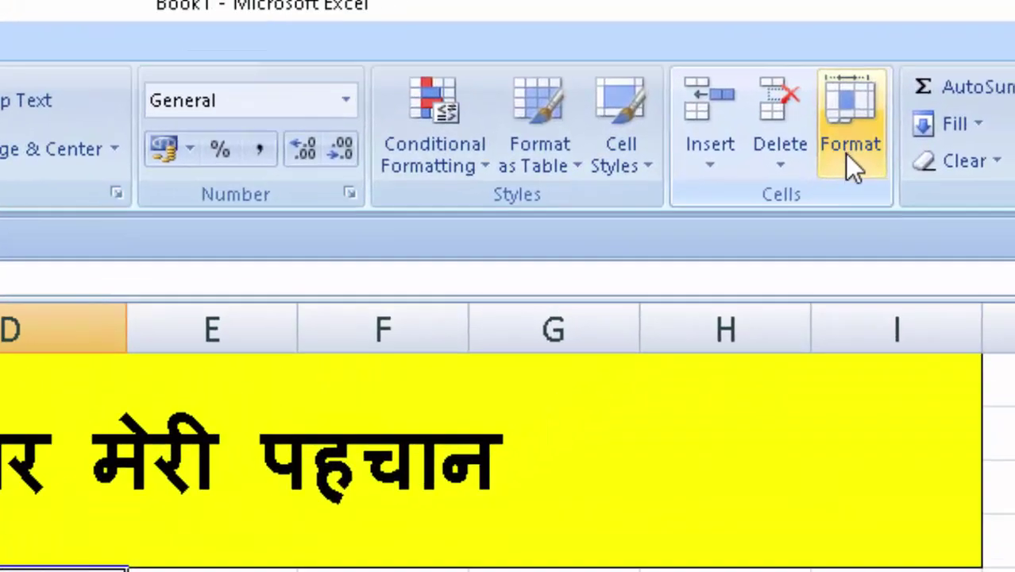
Set rows 5–12 to height 18 through Format > Row Height, then deselect the table
left_click(845, 153)
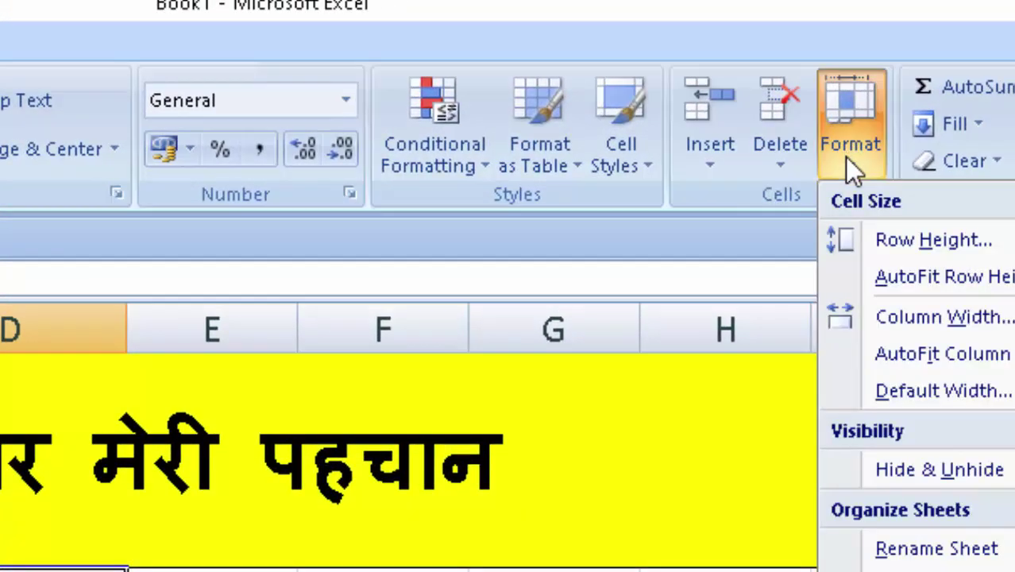
left_click(913, 238)
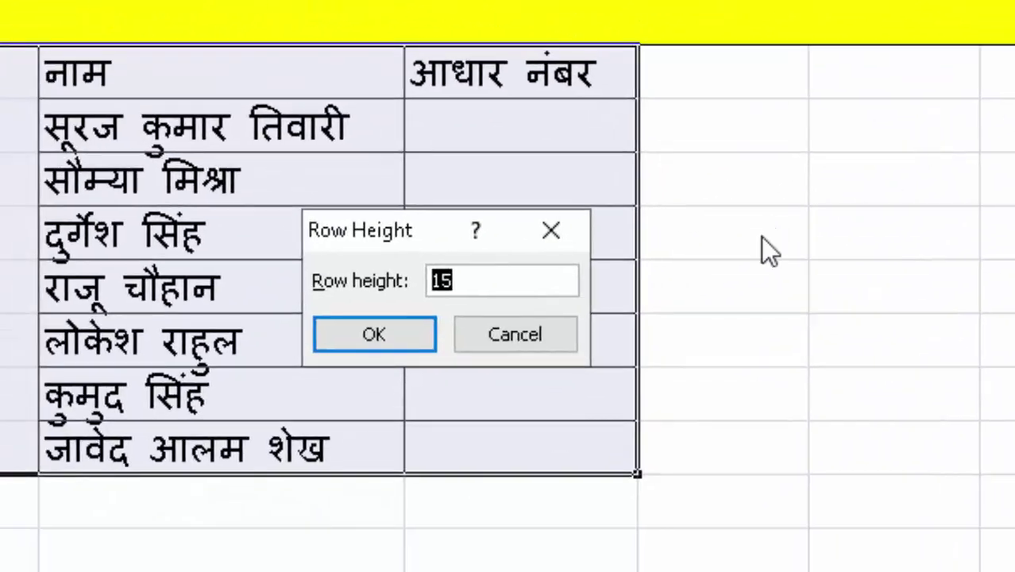
key("BackSpace")
type("1")
type("8")
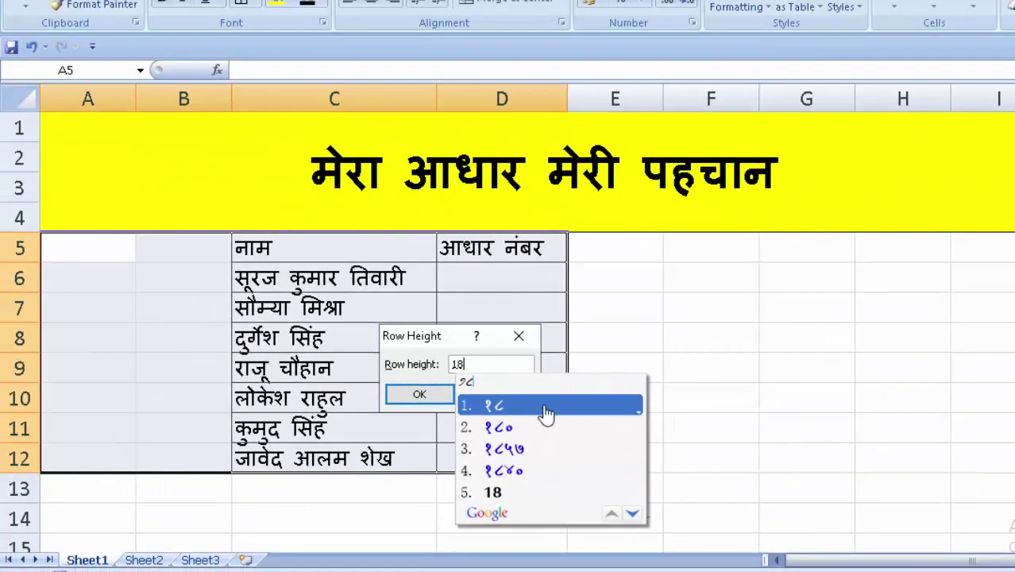
left_click(493, 495)
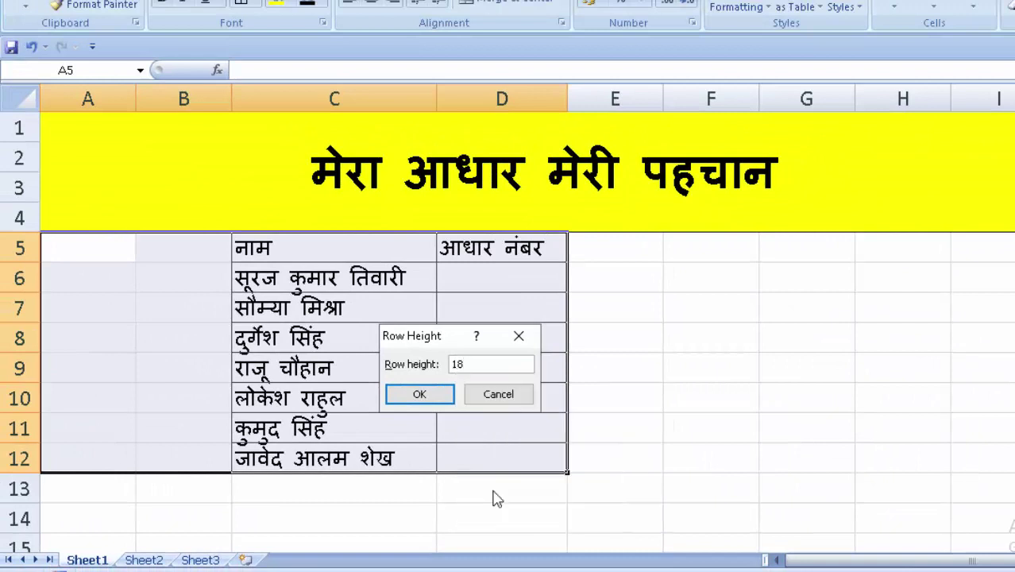
left_click(429, 393)
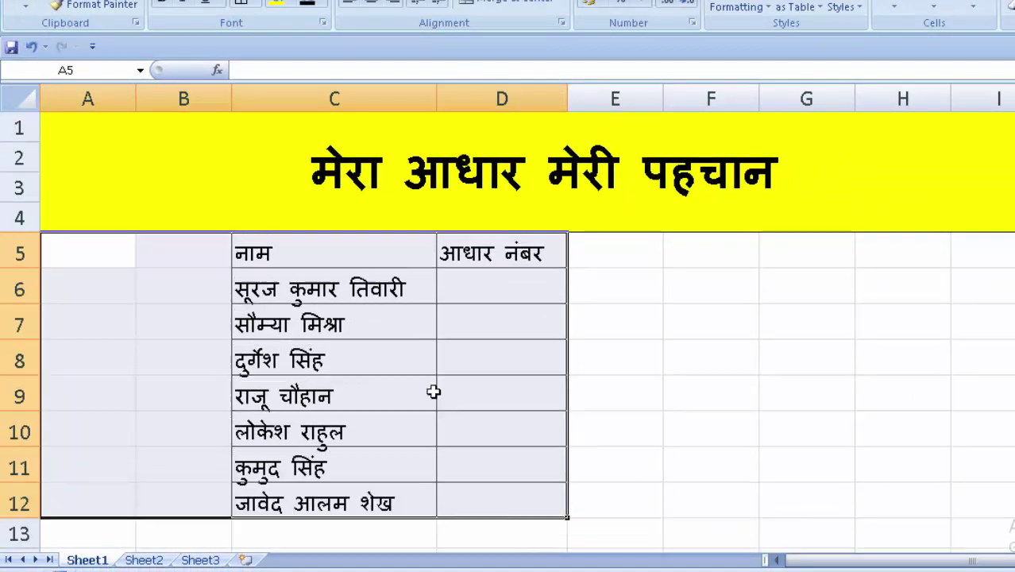
left_click(752, 521)
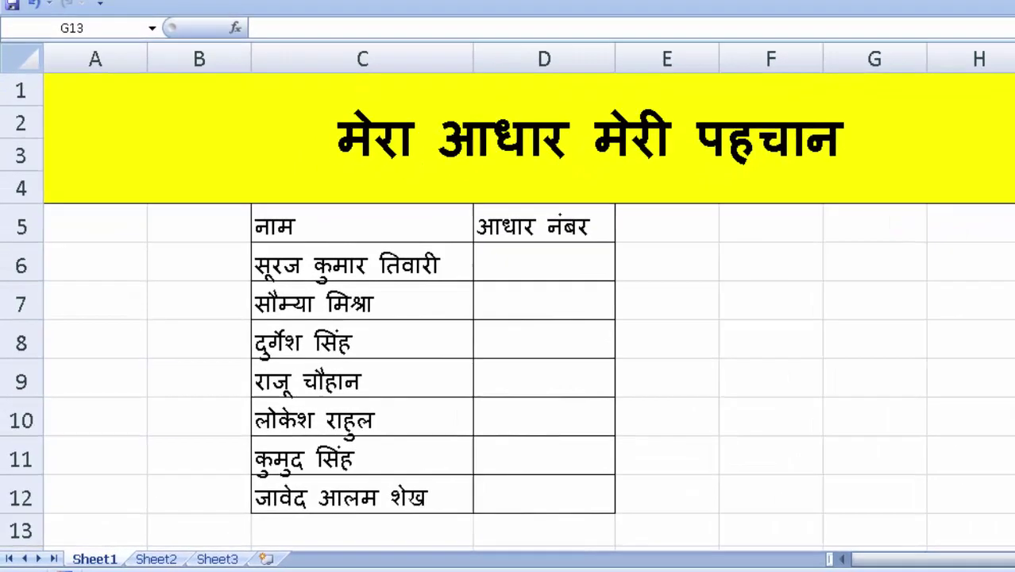
Enter the first person's 12-digit Aadhaar number in D6
left_click(502, 286)
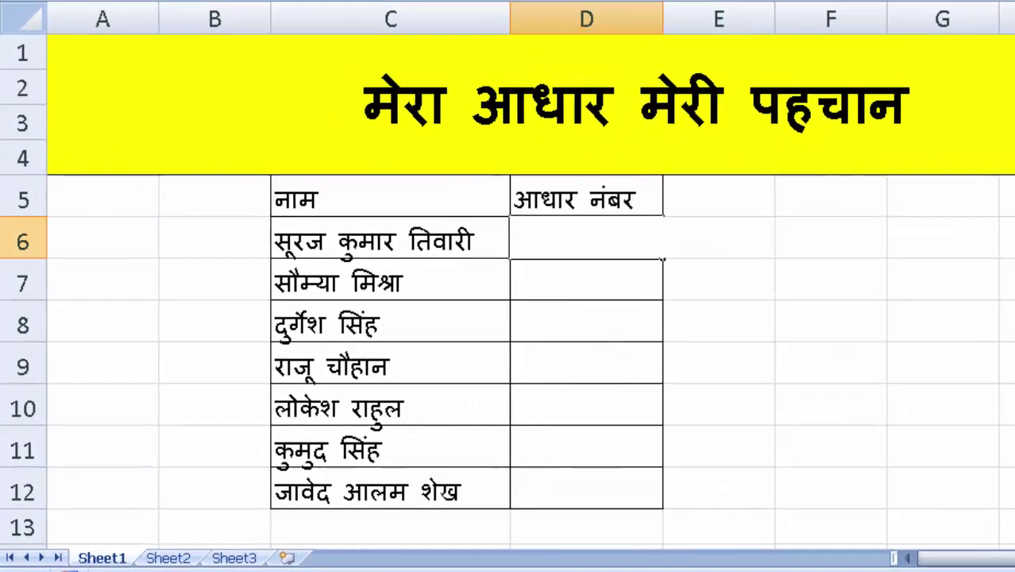
left_click(615, 245)
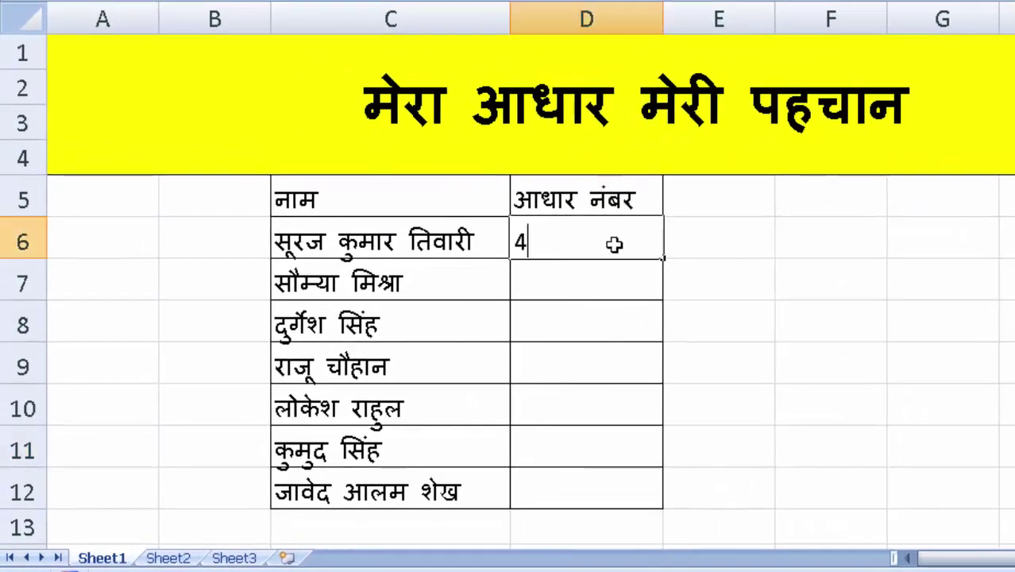
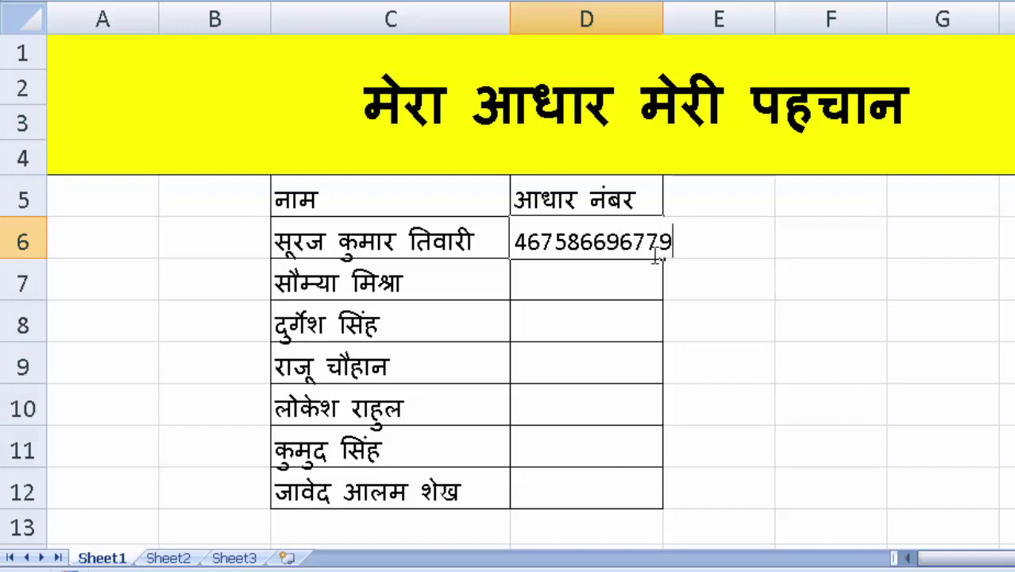
key("Return")
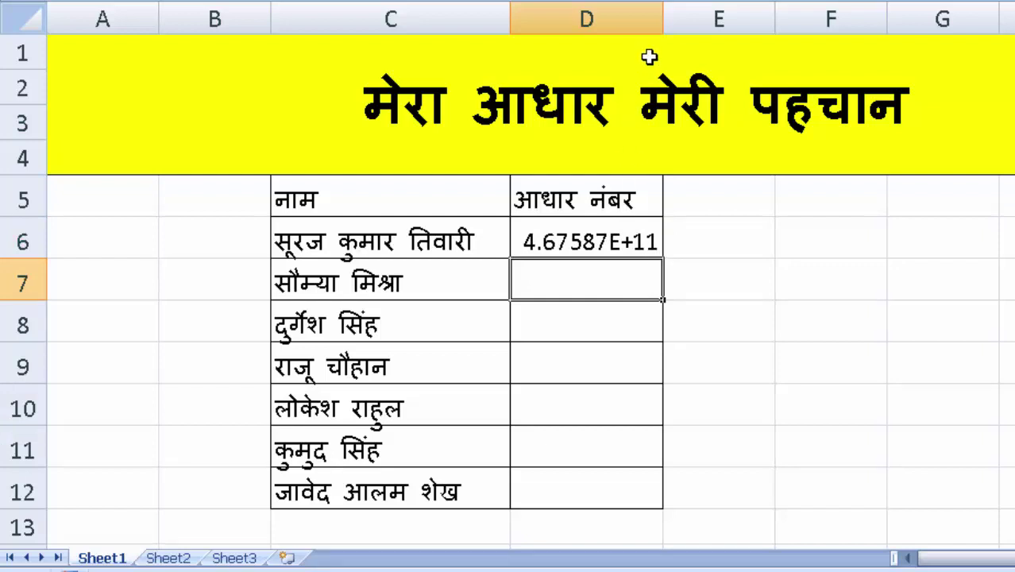
Widen column D and enter the Aadhaar numbers for D7 and D8
left_click_drag(664, 23, 755, 161)
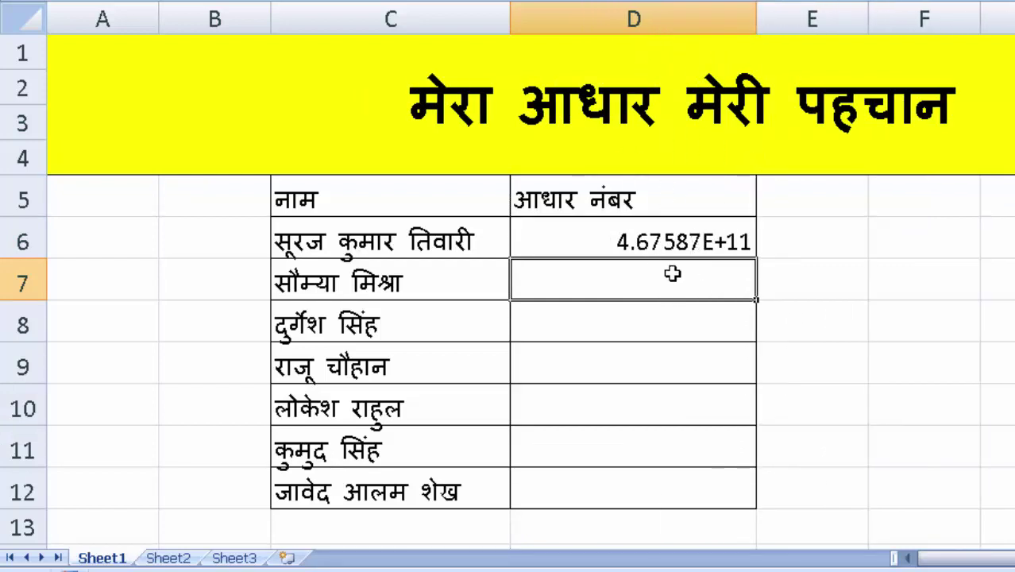
type("1234")
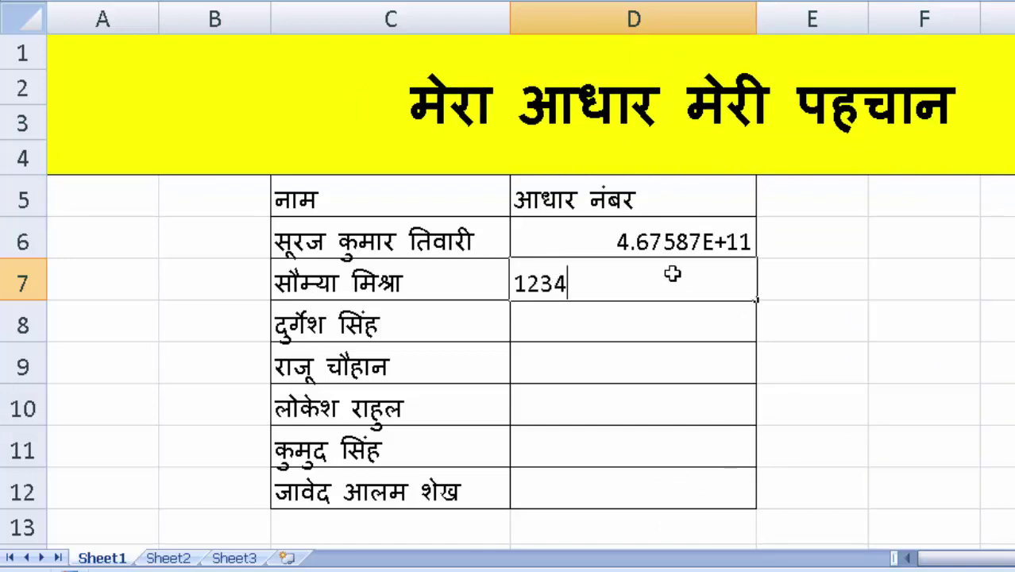
type("56789")
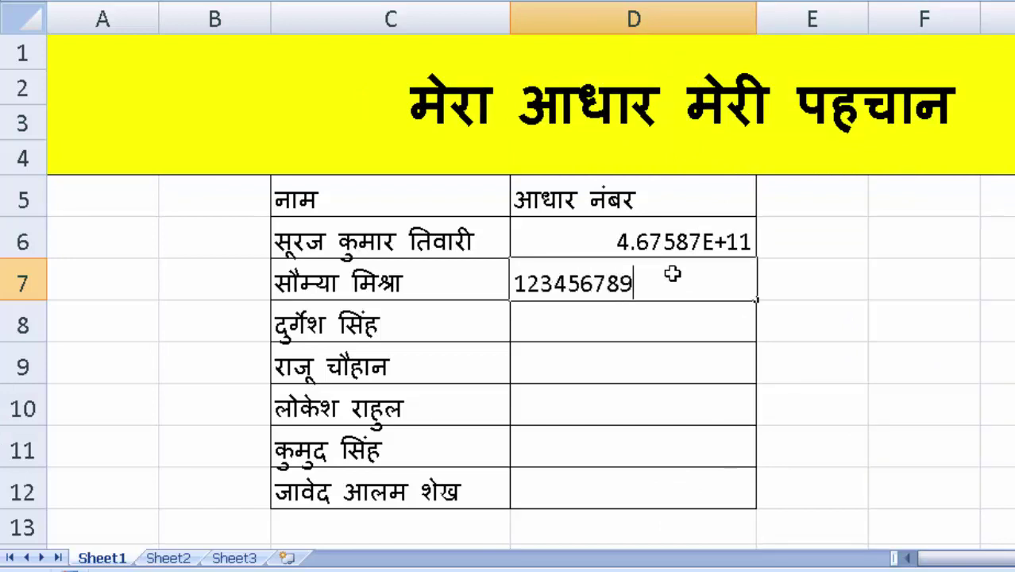
type("09")
key("BackSpace")
key("Return")
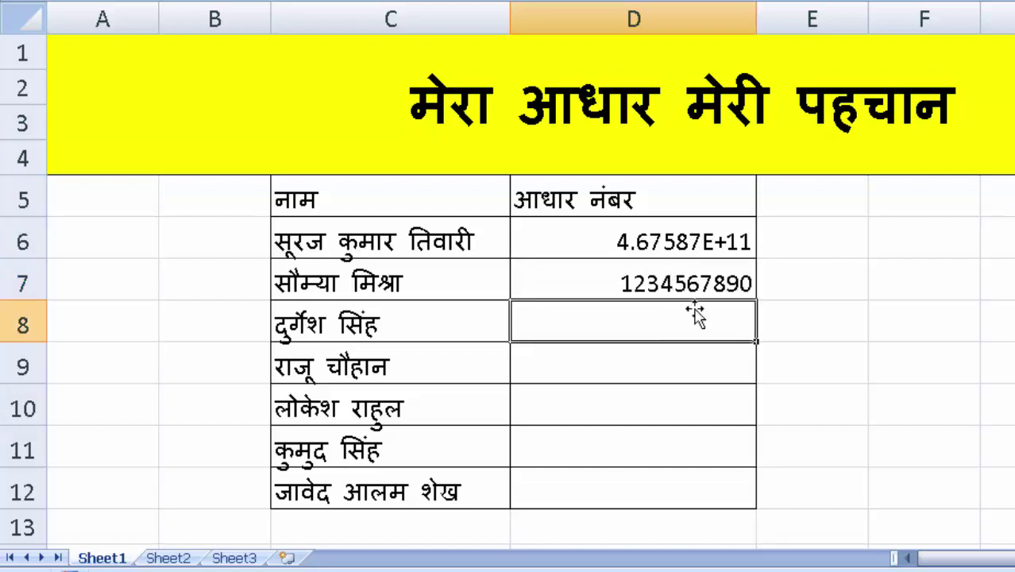
type("1234")
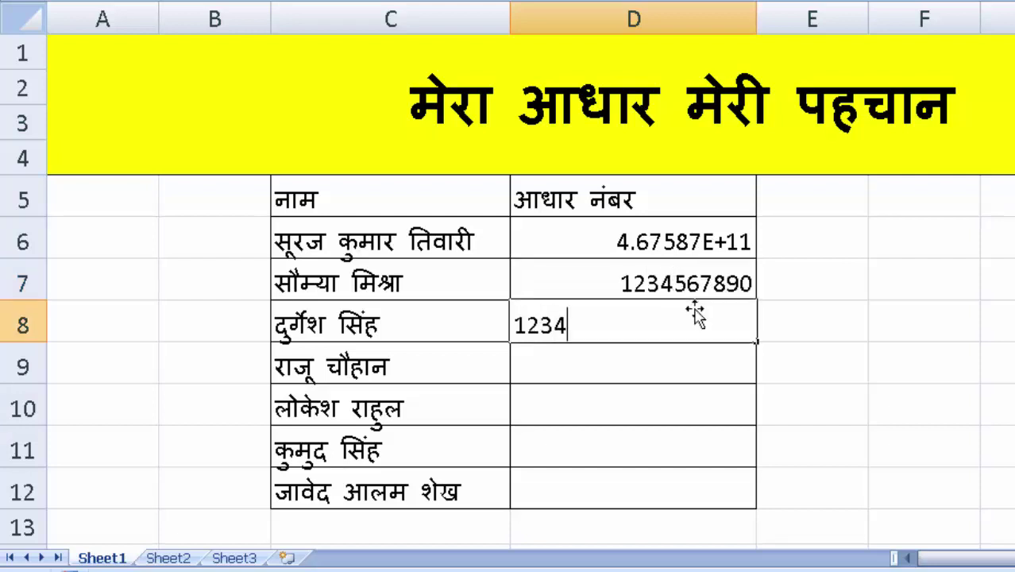
type("5678901")
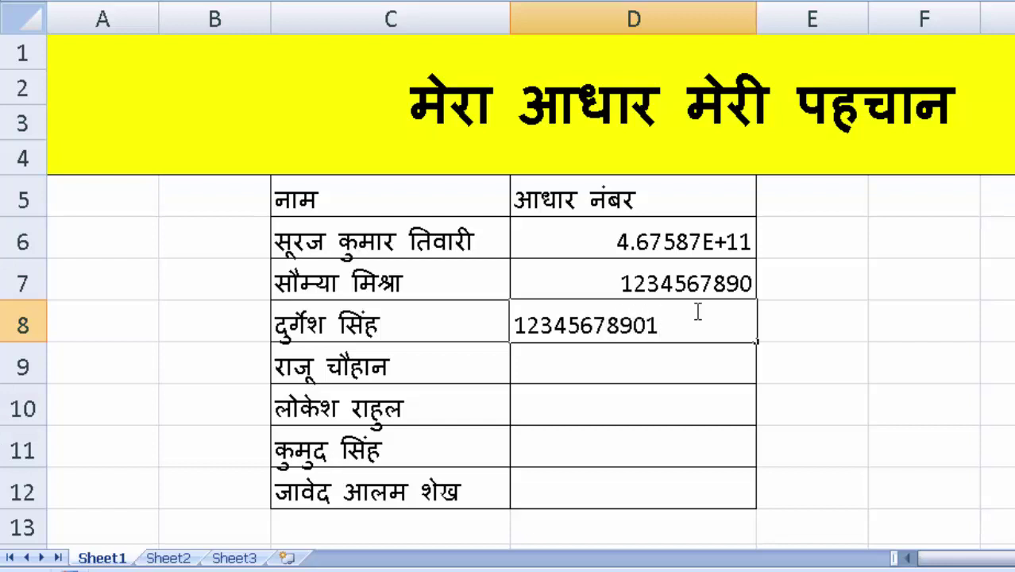
key("Return")
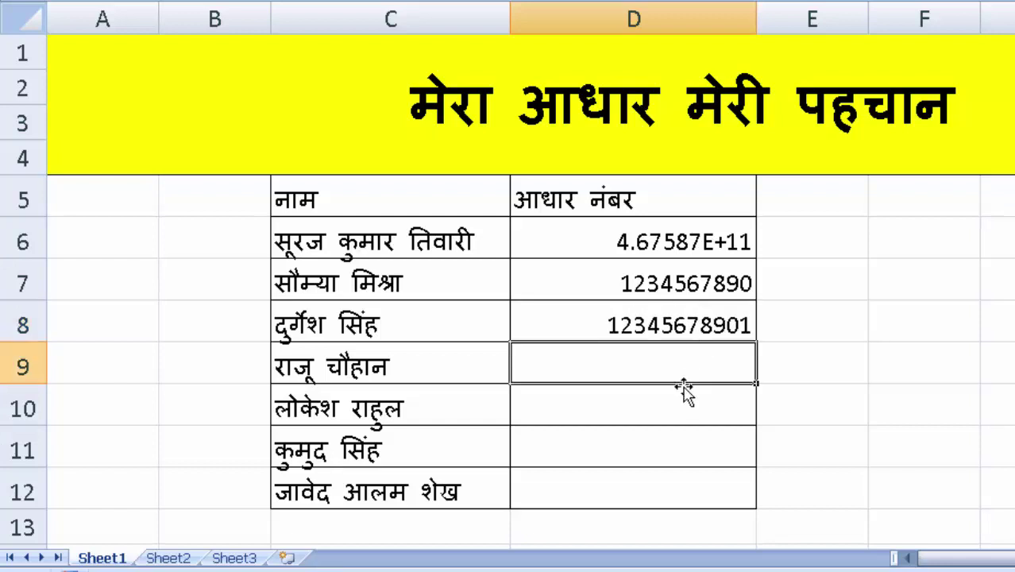
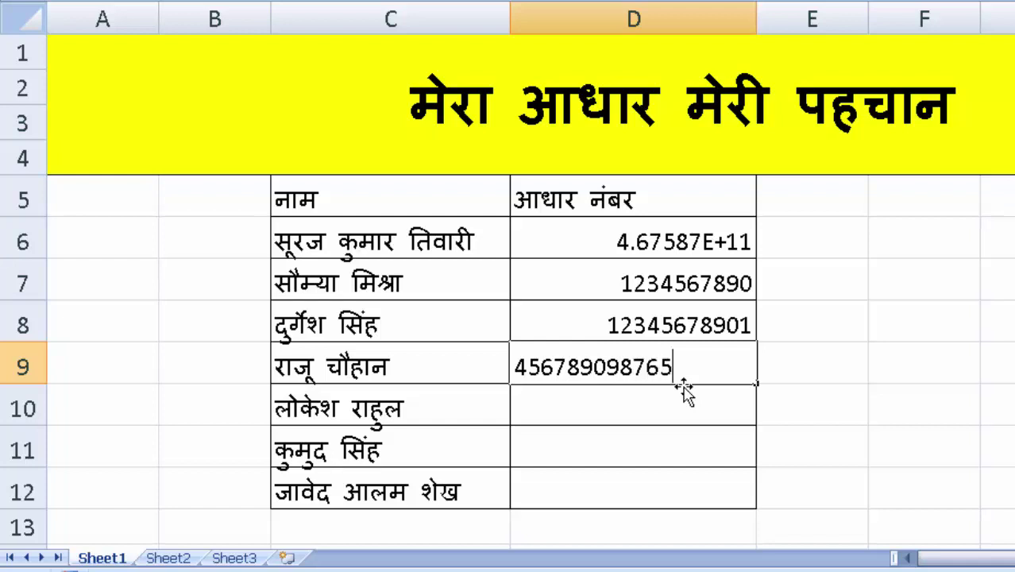
Enter the Aadhaar numbers for D9, D10 and D11
key("Return")
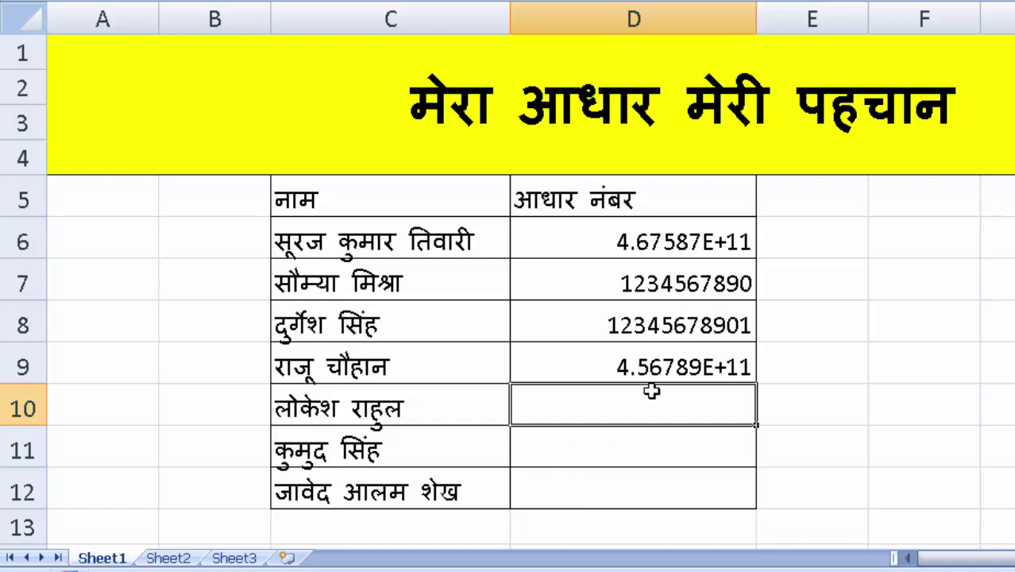
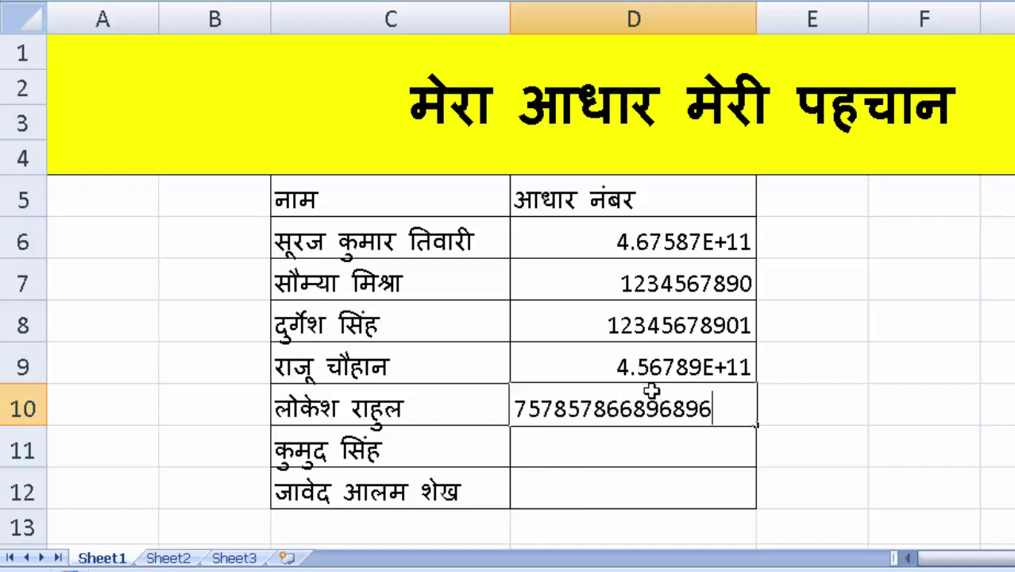
key("Return")
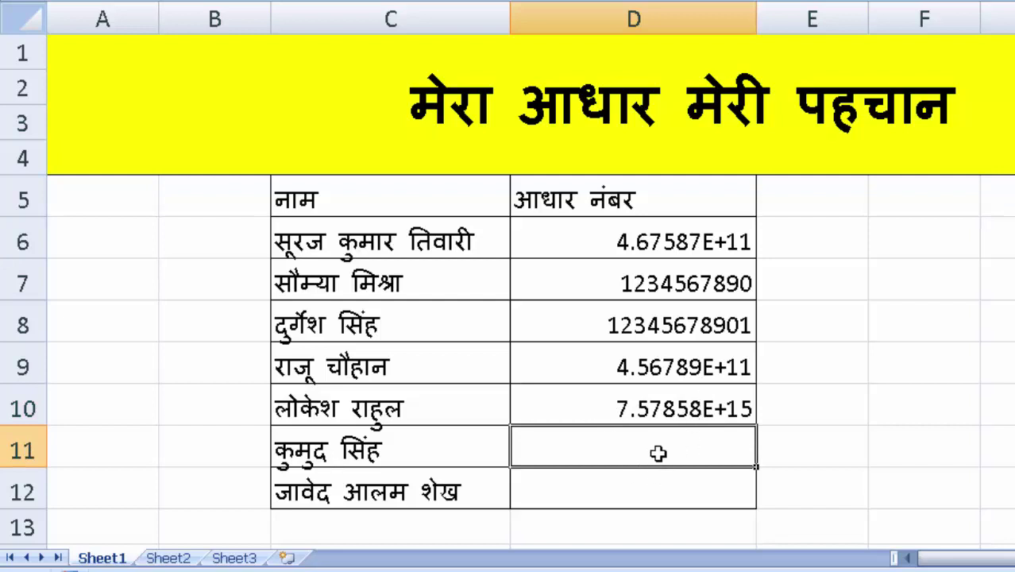
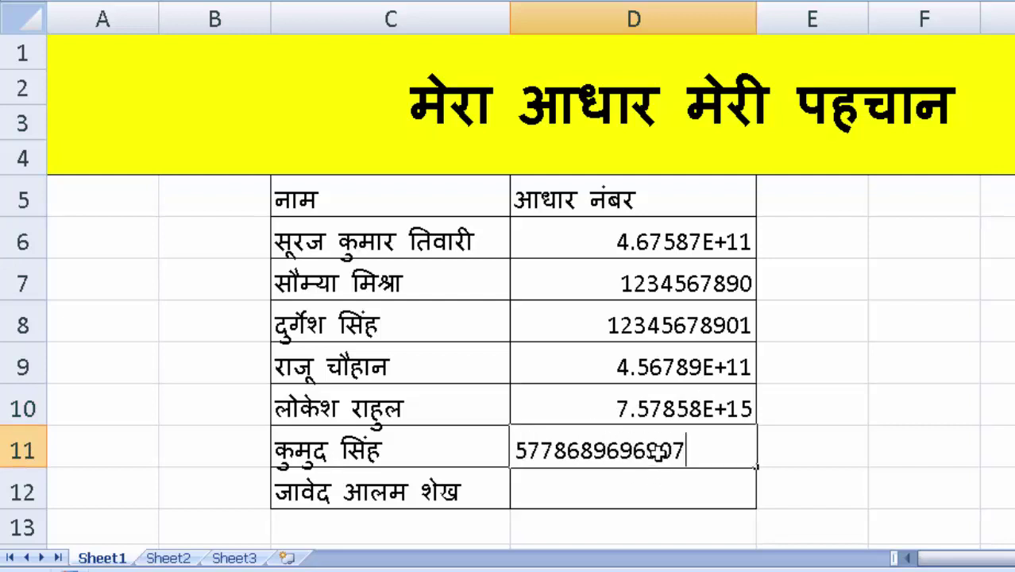
key("Return")
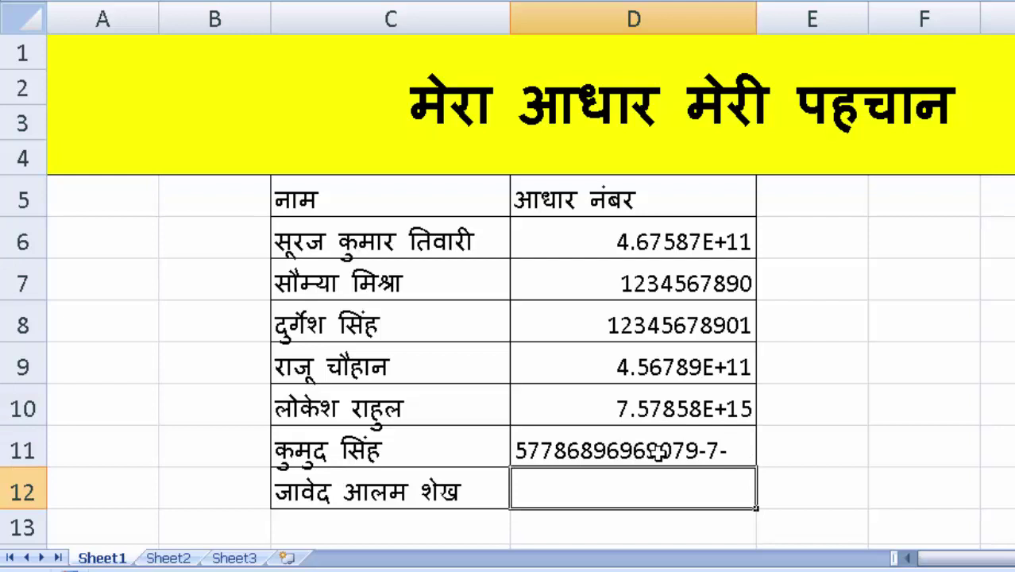
Remove the stray characters from D11 and enter the last Aadhaar number in D12
double_click(729, 449)
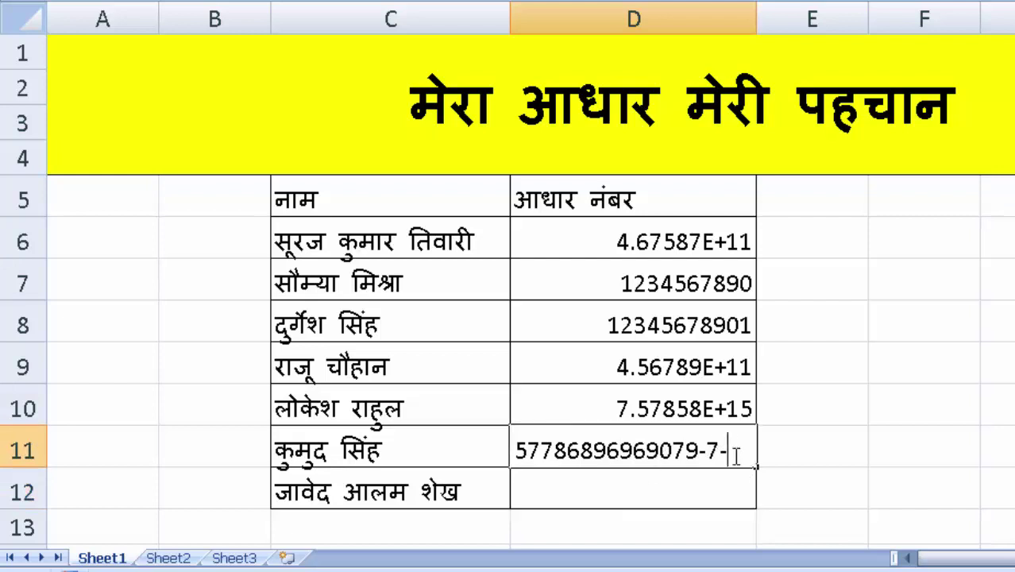
key("BackSpace")
key("BackSpace")
key("BackSpace")
key("Return")
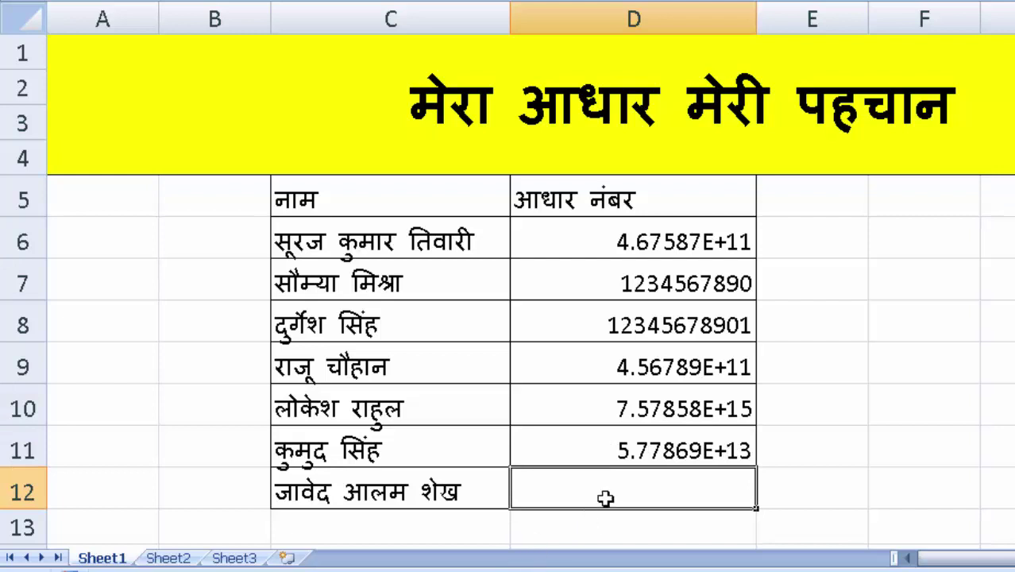
key("Return")
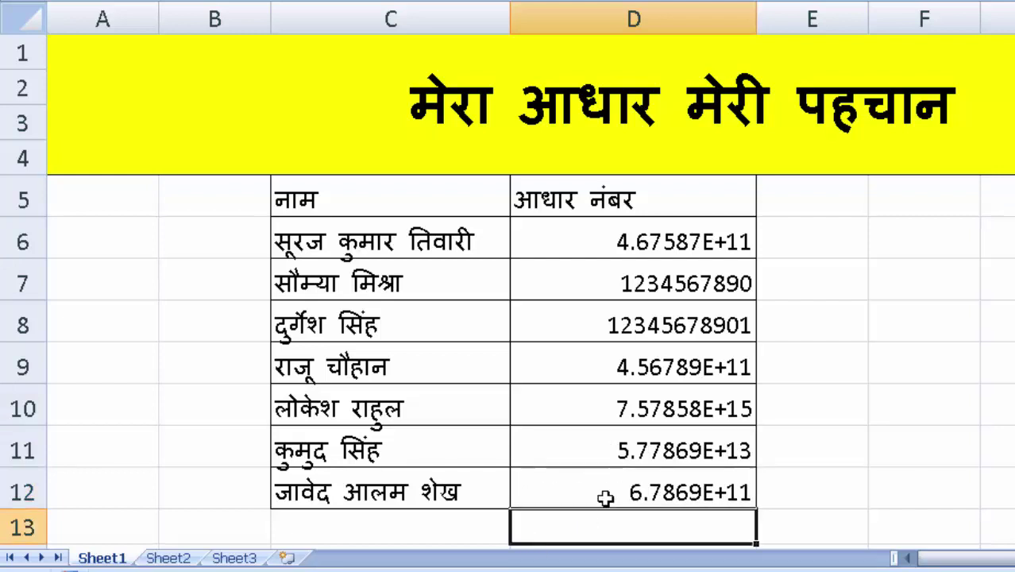
Drag-select the Aadhaar range D6:D12, clear it, and select it again
left_click(865, 368)
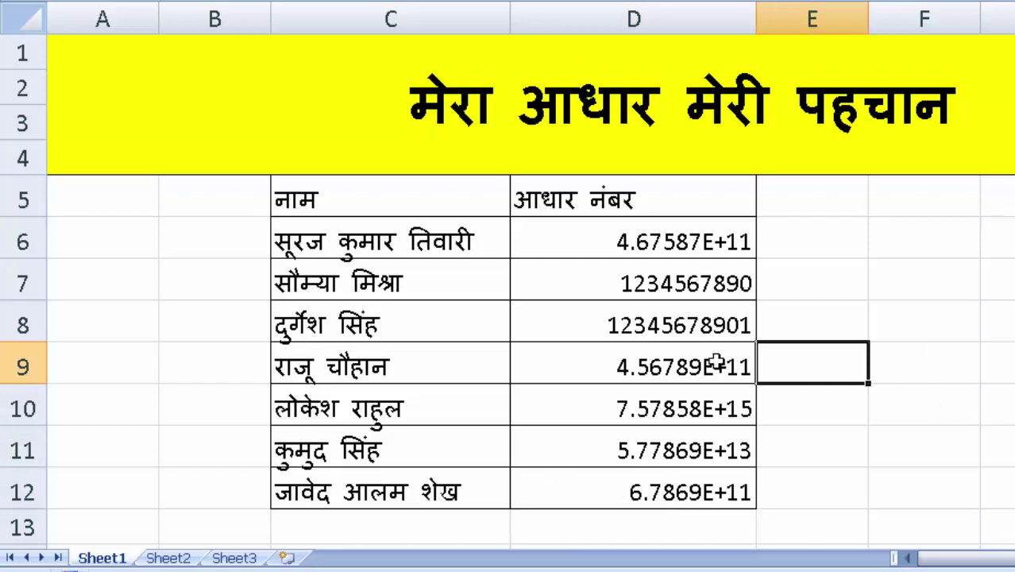
left_click_drag(612, 235, 612, 474)
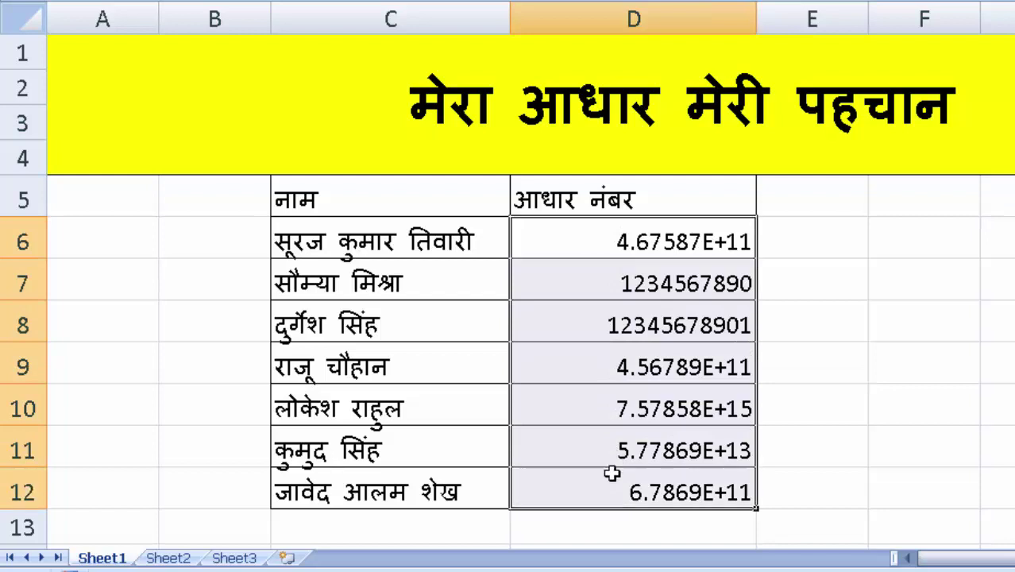
left_click(896, 445)
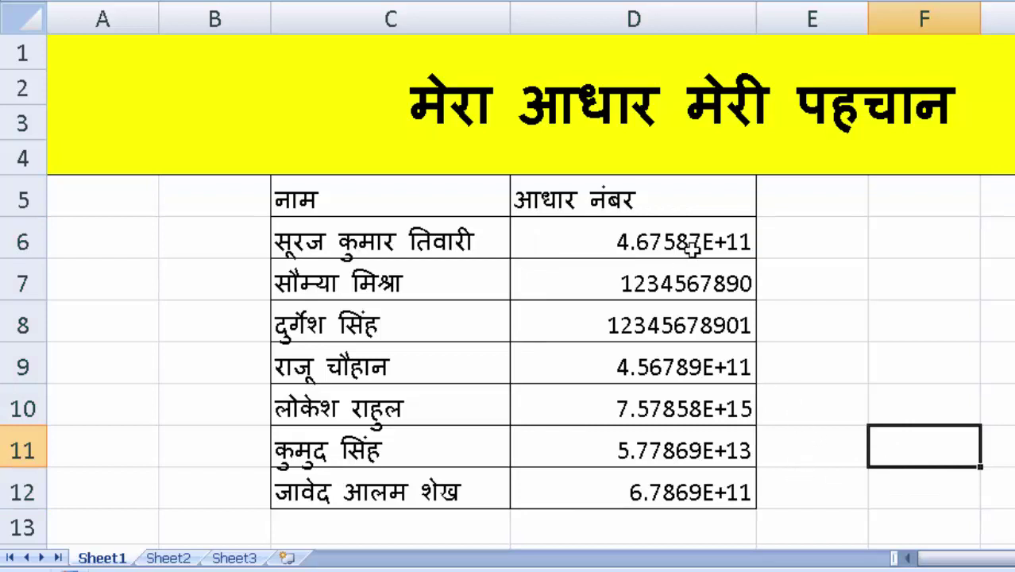
mouse_move(685, 243)
left_mouse_down()
mouse_move(695, 451)
mouse_move(715, 484)
left_mouse_up()
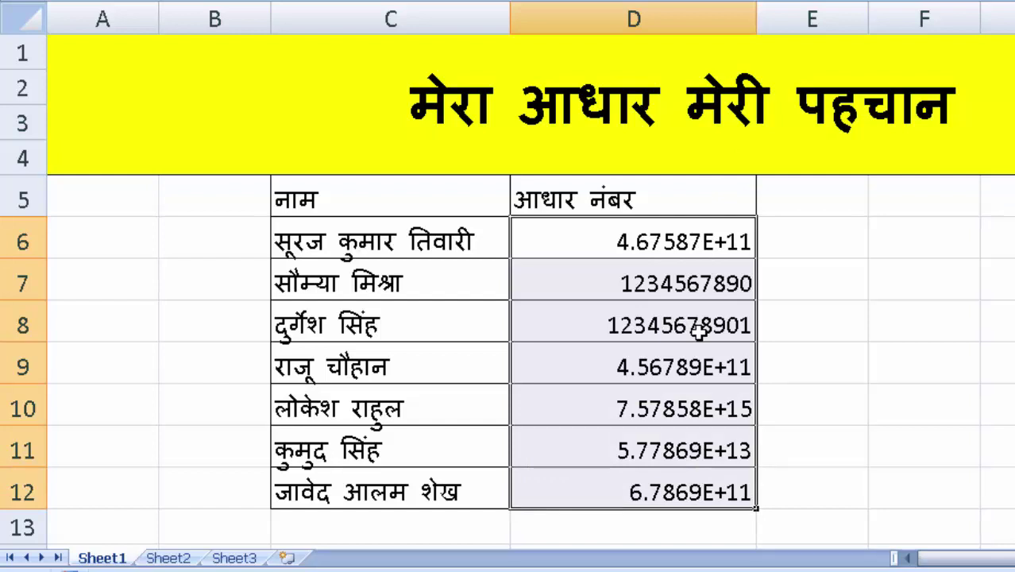
Build a multi-cell selection of D6 plus D9, D10, D11 and D12
left_click(677, 242)
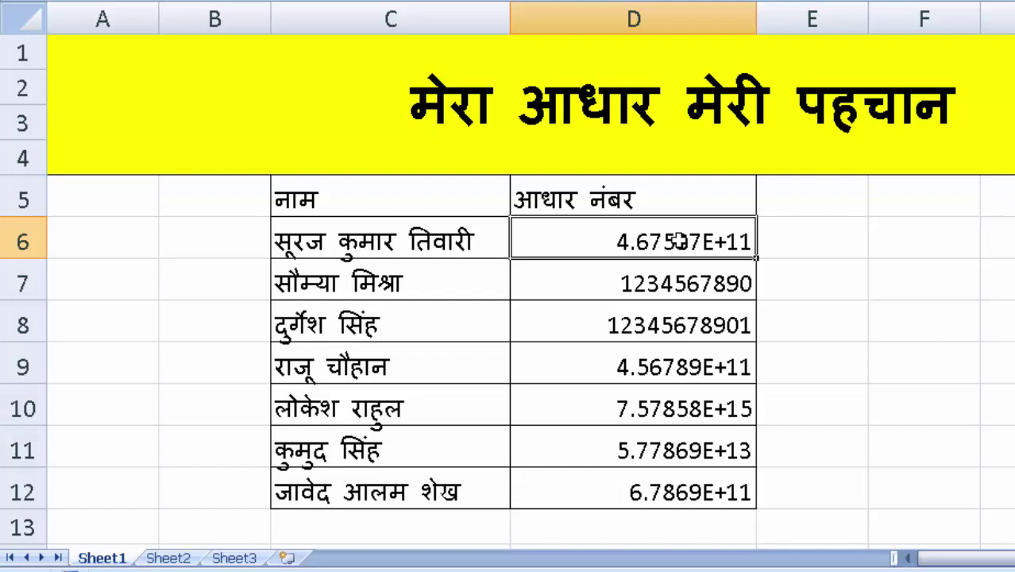
left_click(617, 367, "ctrl")
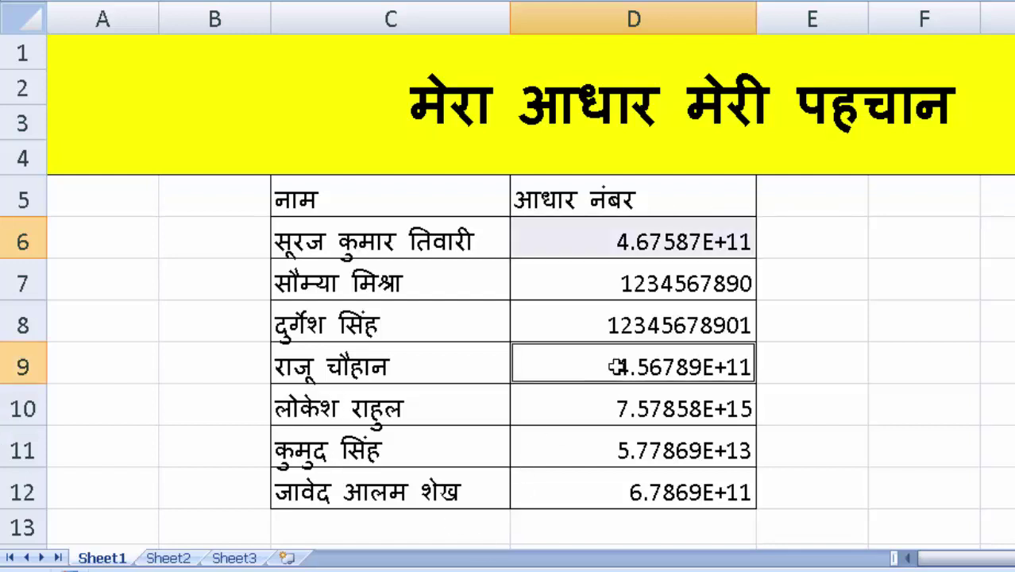
left_click(638, 415, "ctrl")
left_click(647, 451, "ctrl")
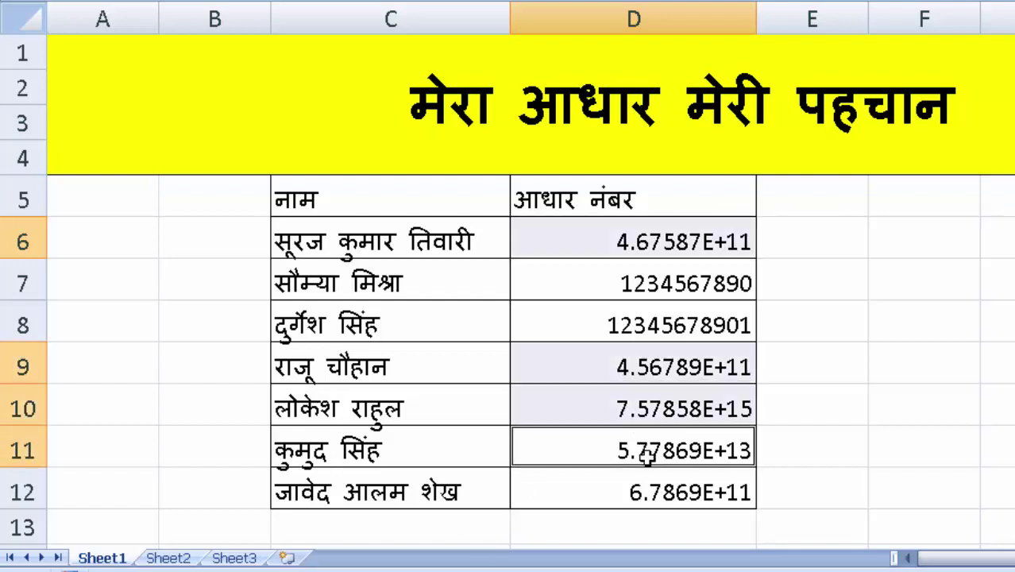
left_click(641, 492, "ctrl")
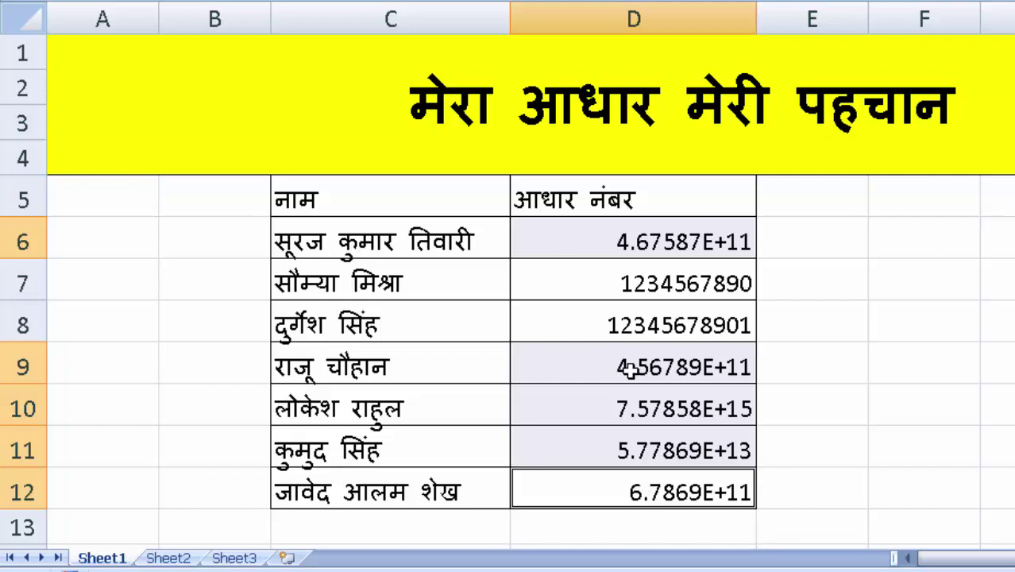
Apply the Number format from Format Cells so the cells show full digits with .00
right_click(703, 253)
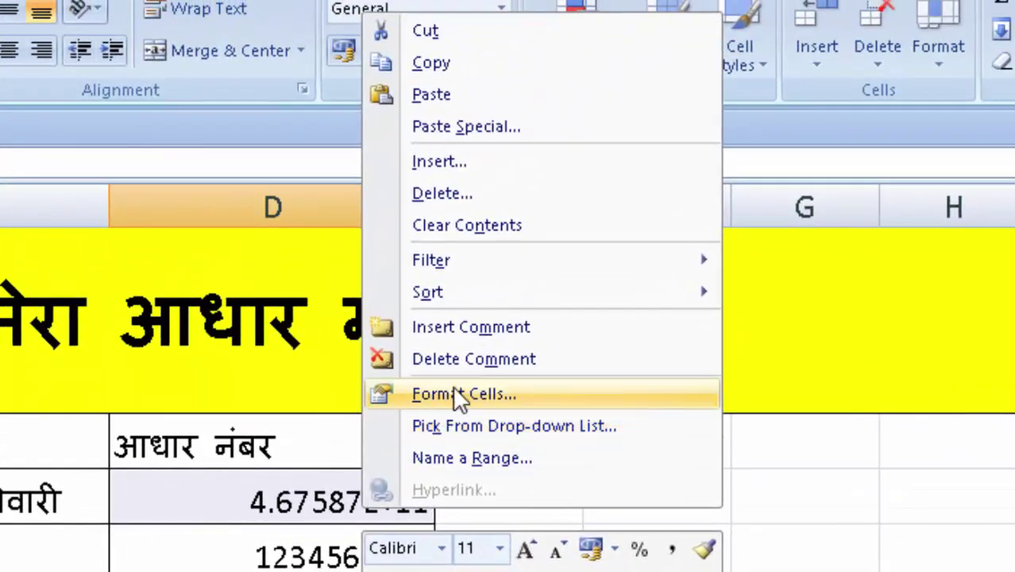
left_click(459, 394)
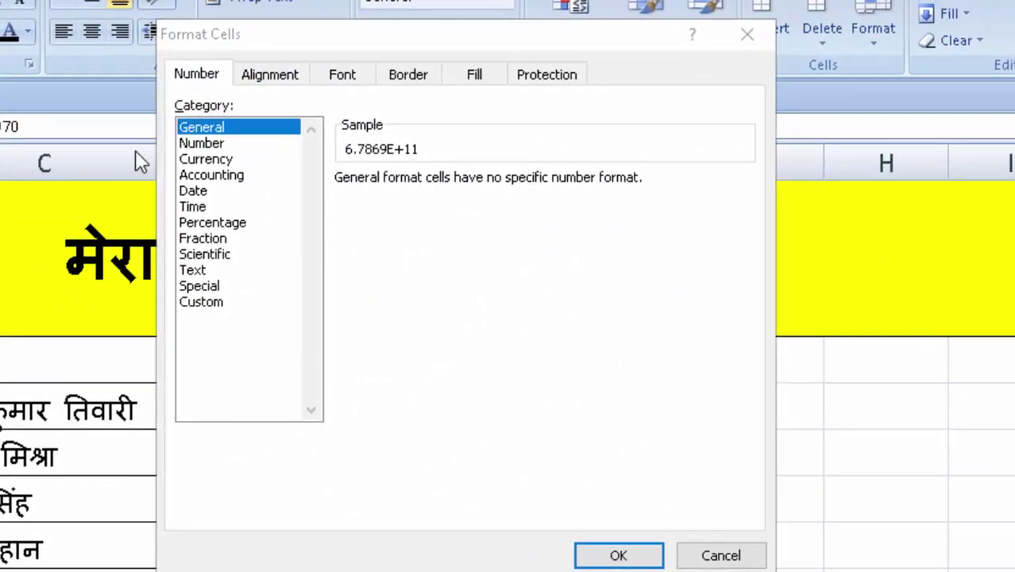
left_click(213, 146)
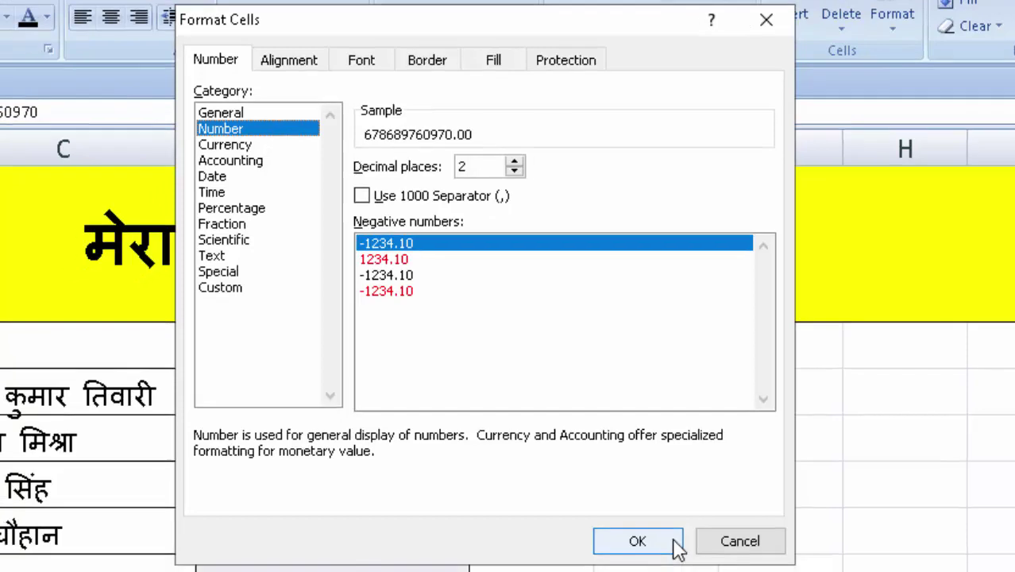
left_click(659, 557)
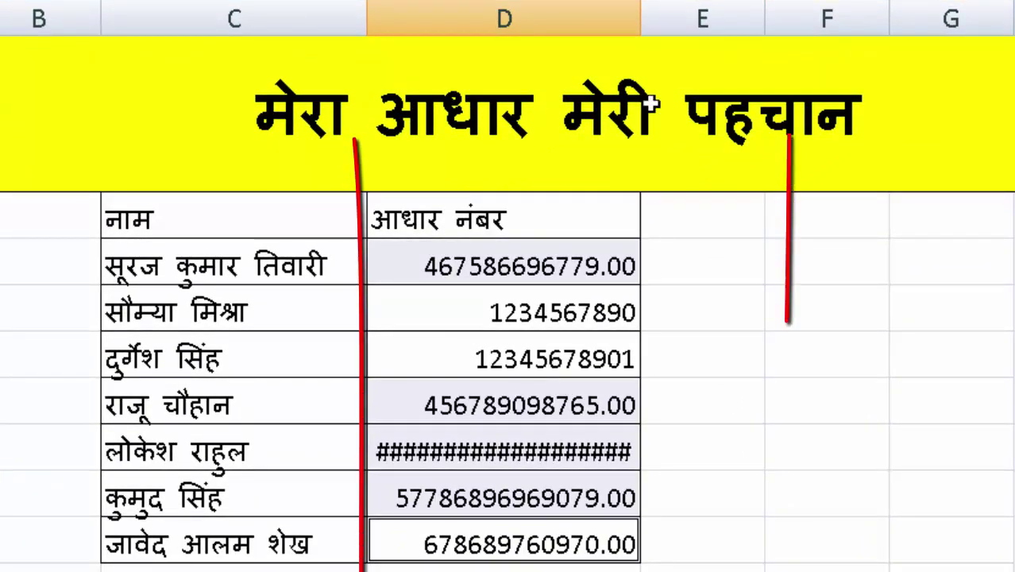
Widen column D, then undo both the widening and the Number format with Ctrl+Z
left_click_drag(643, 22, 725, 181)
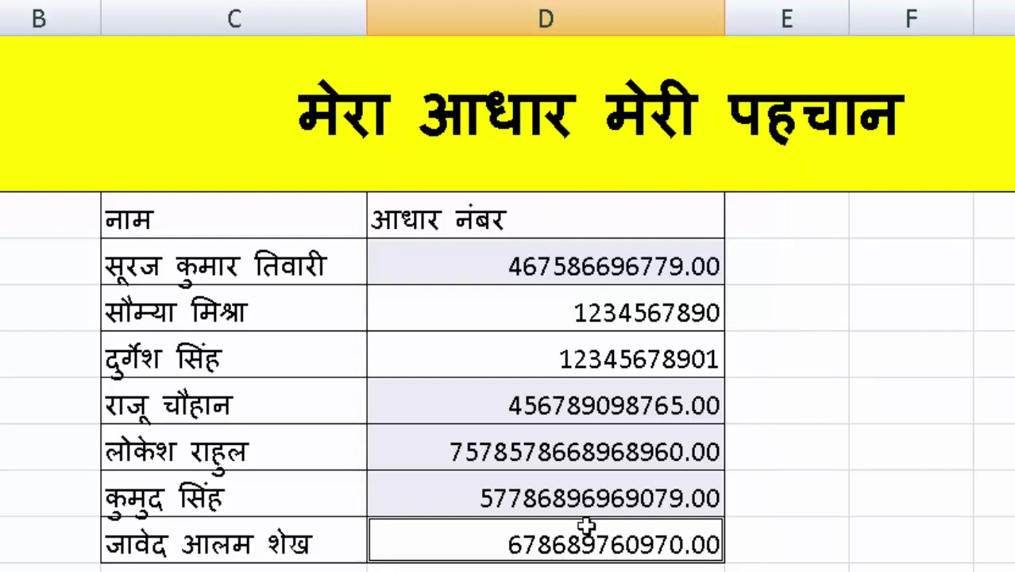
key("ctrl+z")
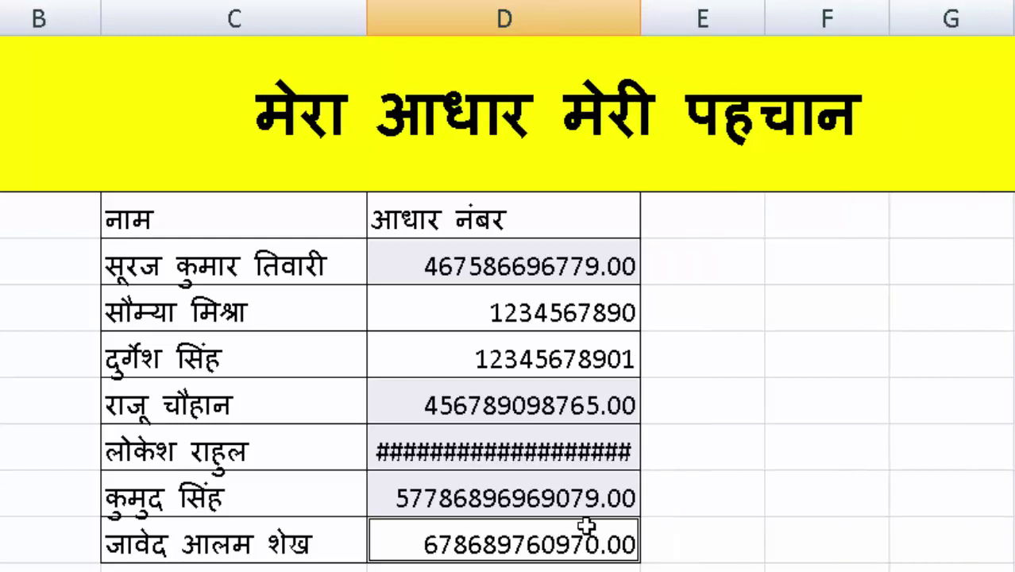
key("ctrl+z")
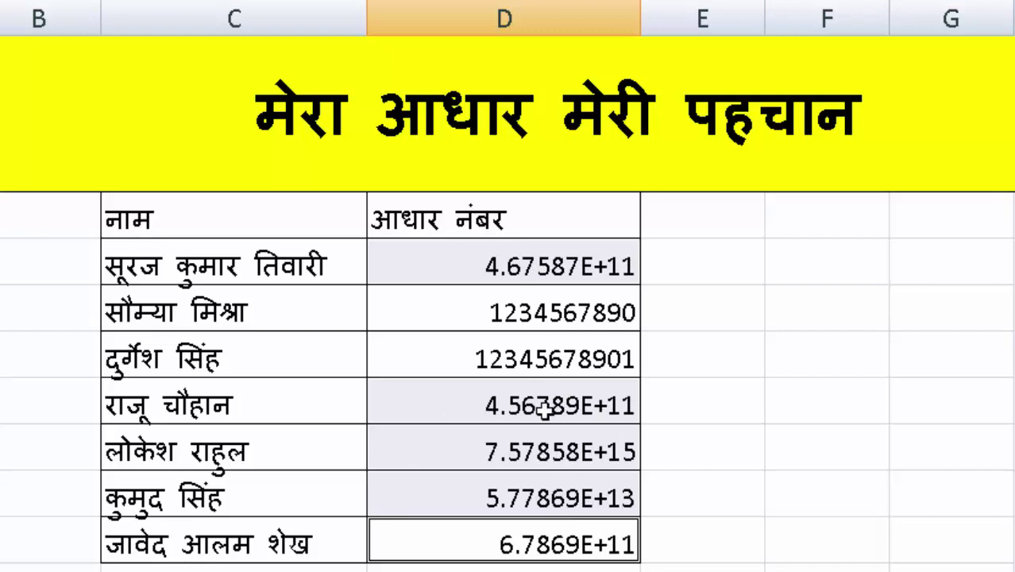
Reapply Number format with the red negative style and AutoFit column D to the longest number
right_click(554, 268)
left_click(576, 171)
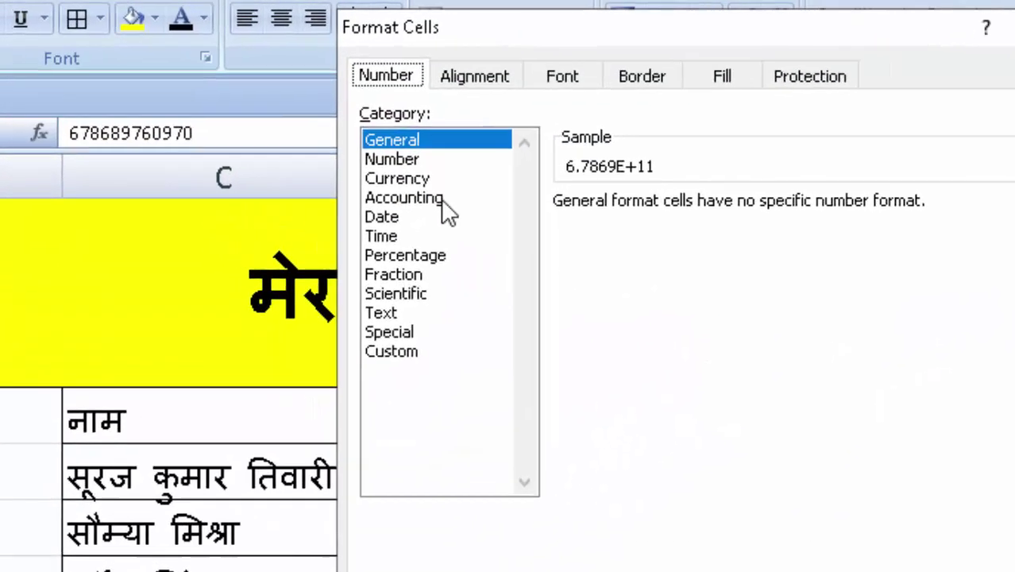
left_click(349, 102)
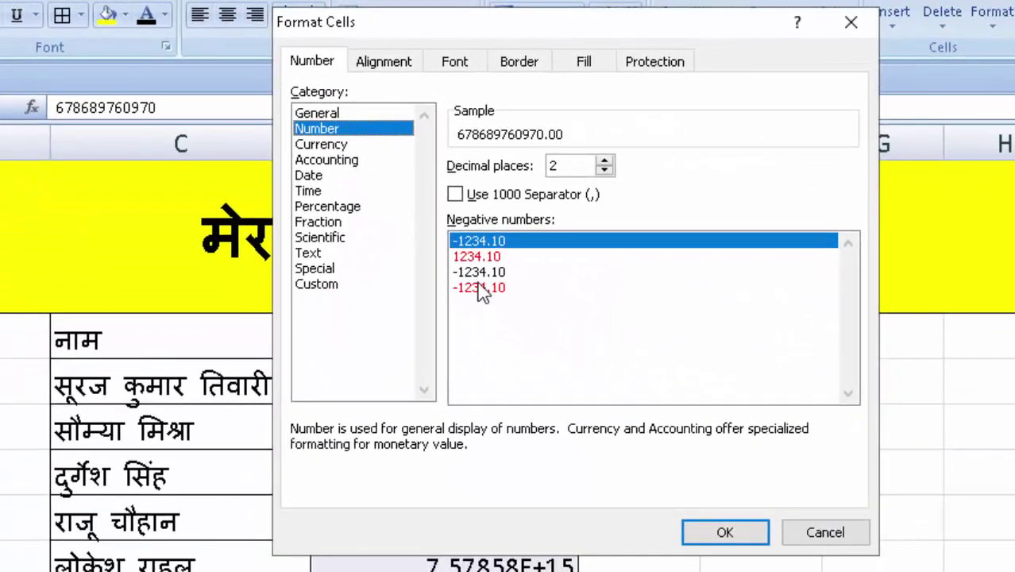
left_click(478, 258)
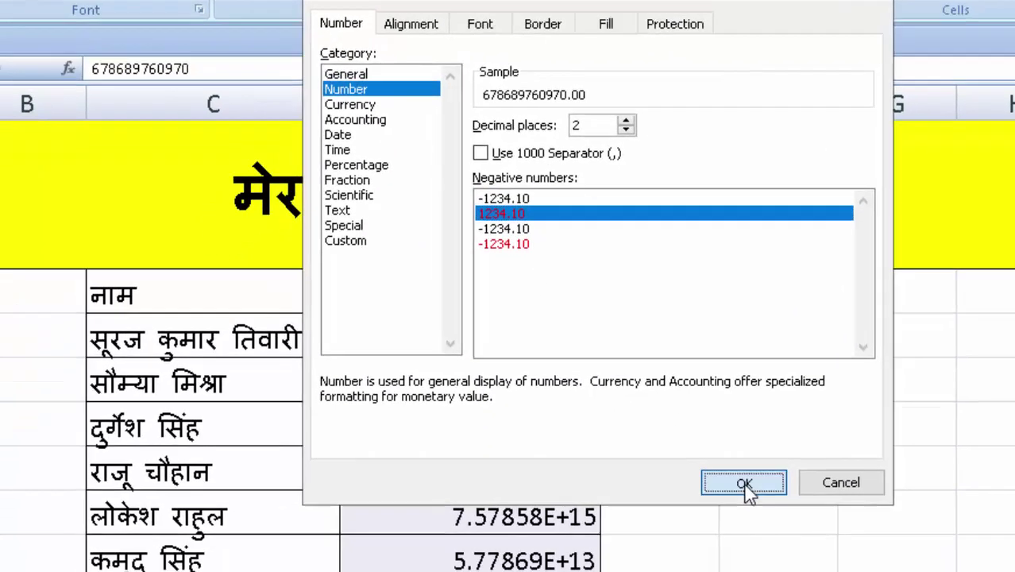
left_click(725, 532)
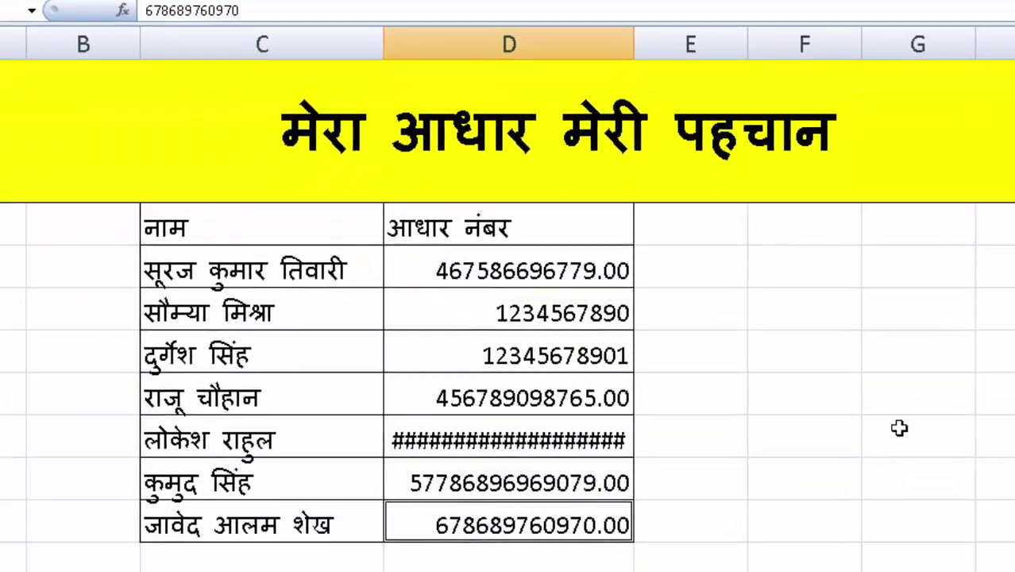
left_click(899, 428)
double_click(646, 28)
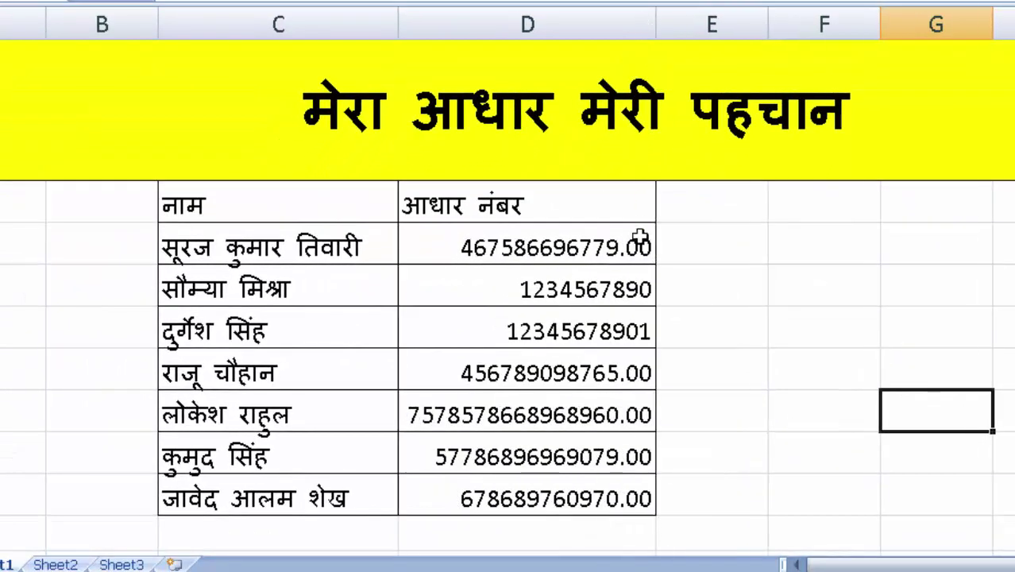